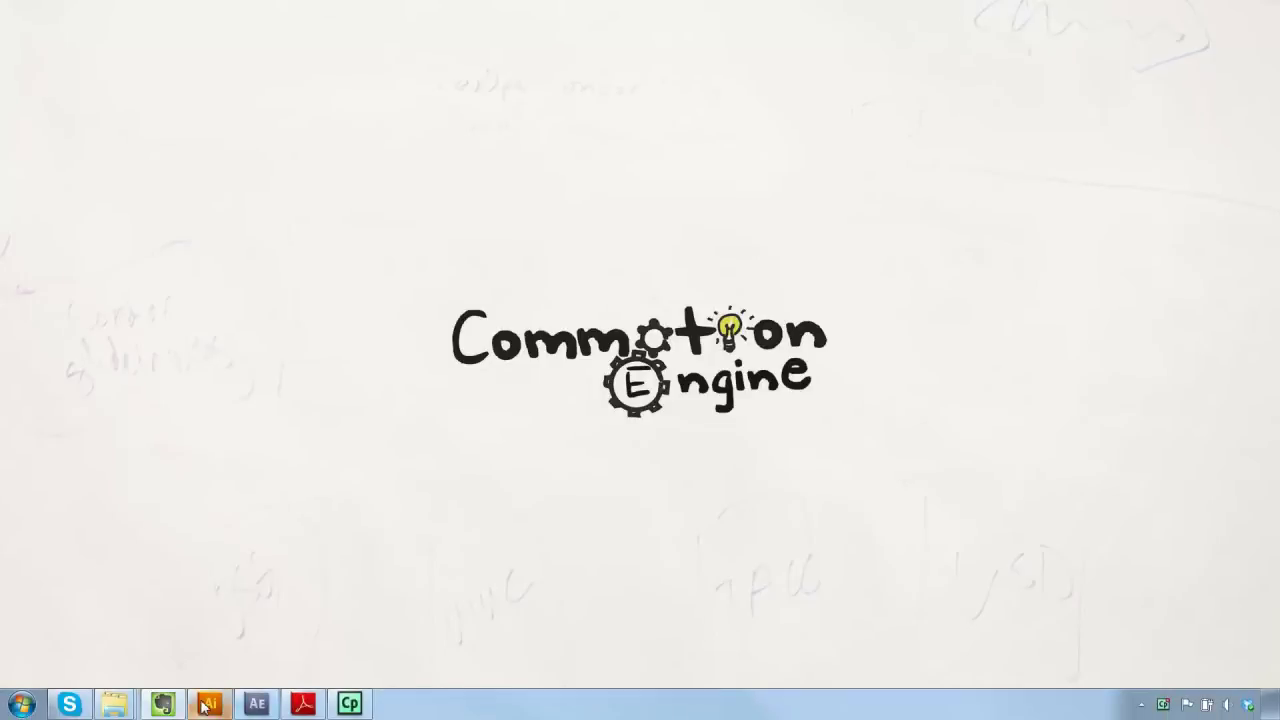
# Bring up the character artwork, then hide and reshow the right arm, eyes and head layers
pyautogui.click(206, 704)
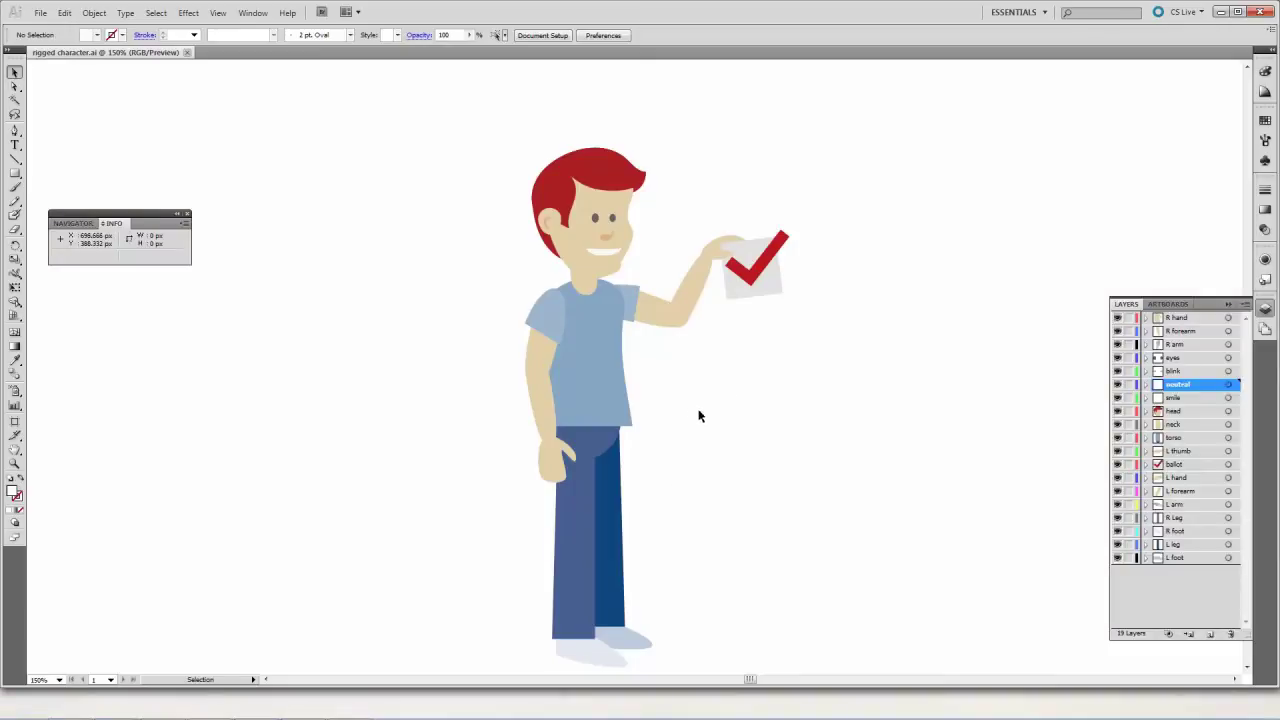
pyautogui.click(1162, 611)
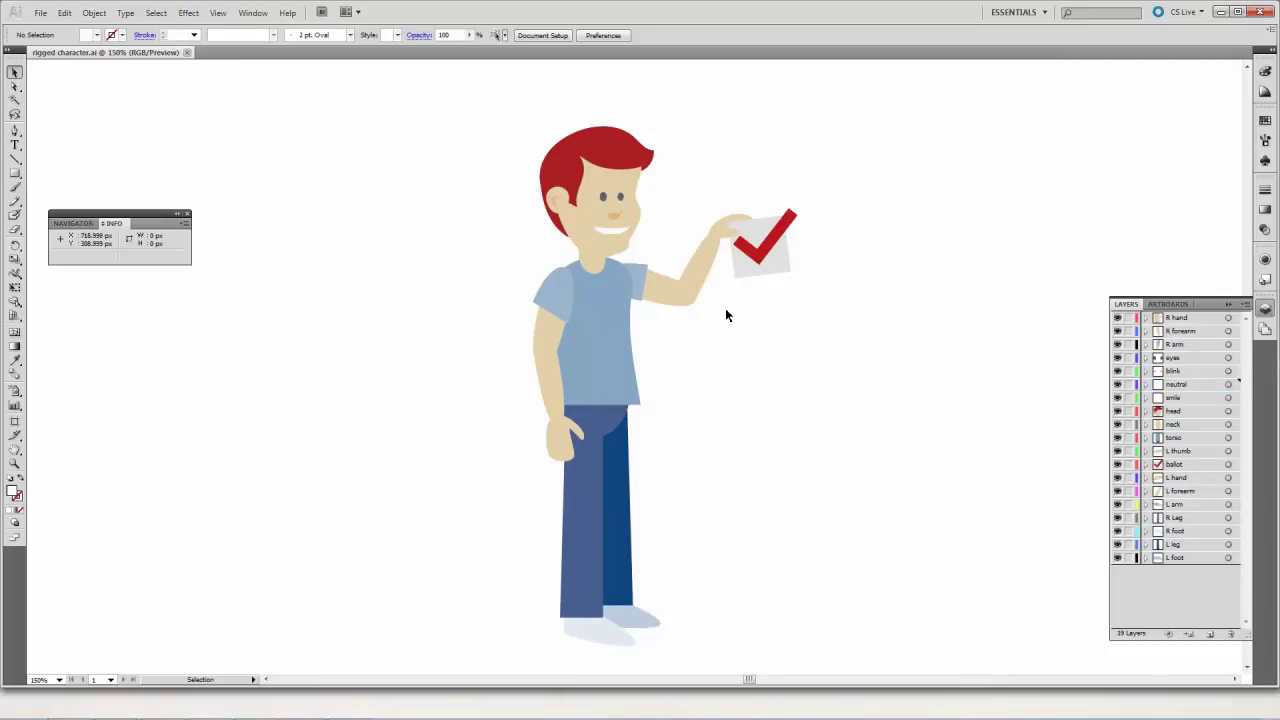
pyautogui.click(1118, 318)
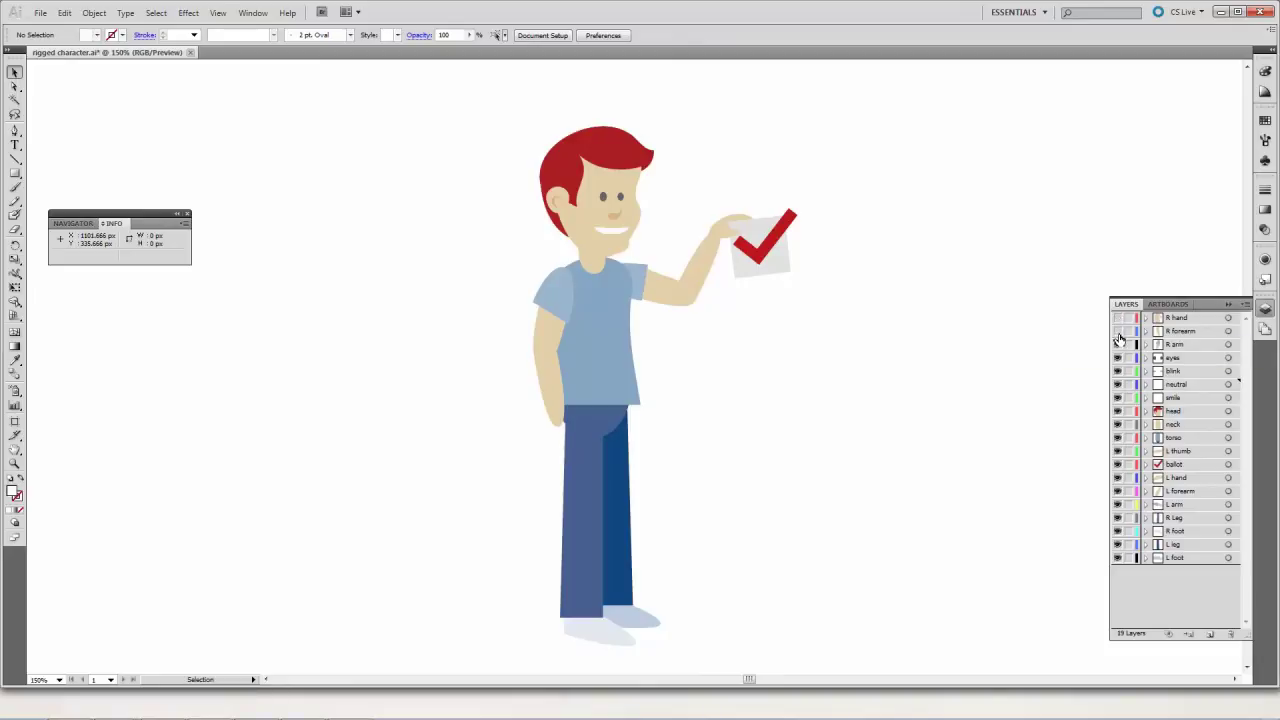
pyautogui.moveTo(1118, 331); pyautogui.dragTo(1118, 358)
pyautogui.click(1118, 358)
pyautogui.click(1118, 411)
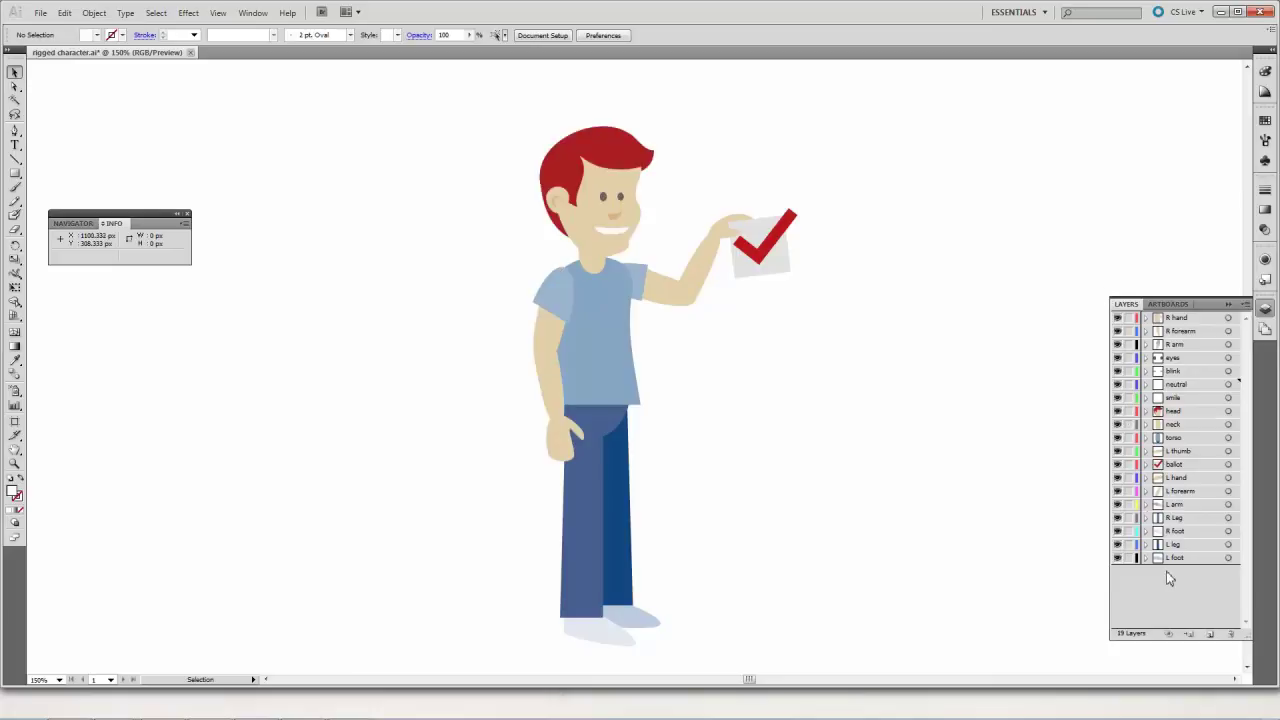
pyautogui.click(1118, 411)
# Hide and reshow the eyes and smile layers to preview the blink and neutral mouth
pyautogui.click(1118, 358)
pyautogui.click(1118, 359)
pyautogui.click(1118, 397)
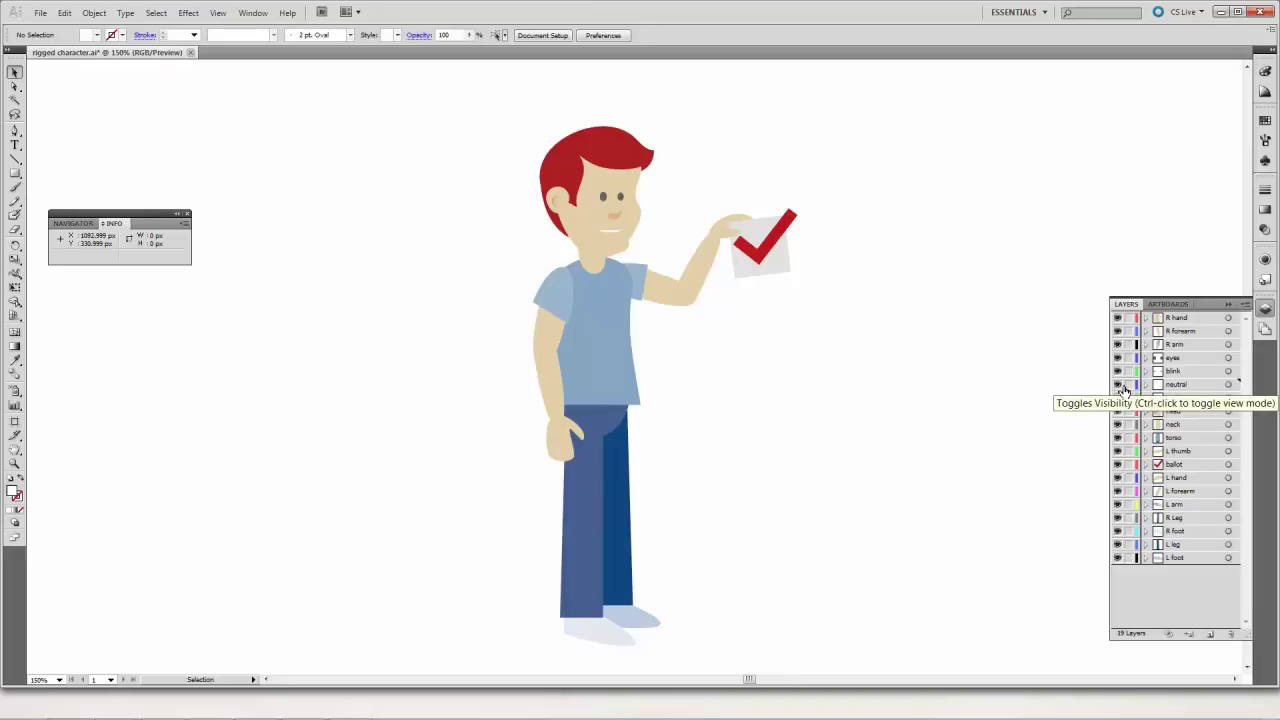
pyautogui.click(1120, 385)
pyautogui.click(1119, 398)
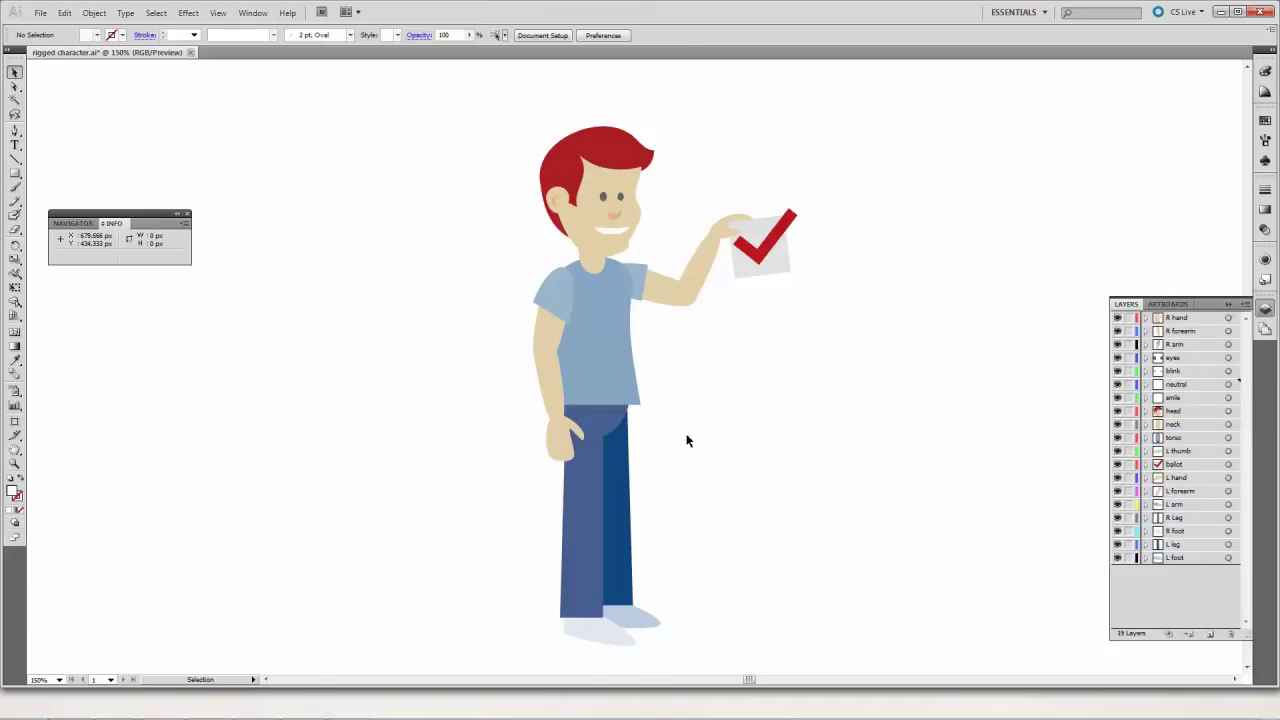
pyautogui.click(548, 386)
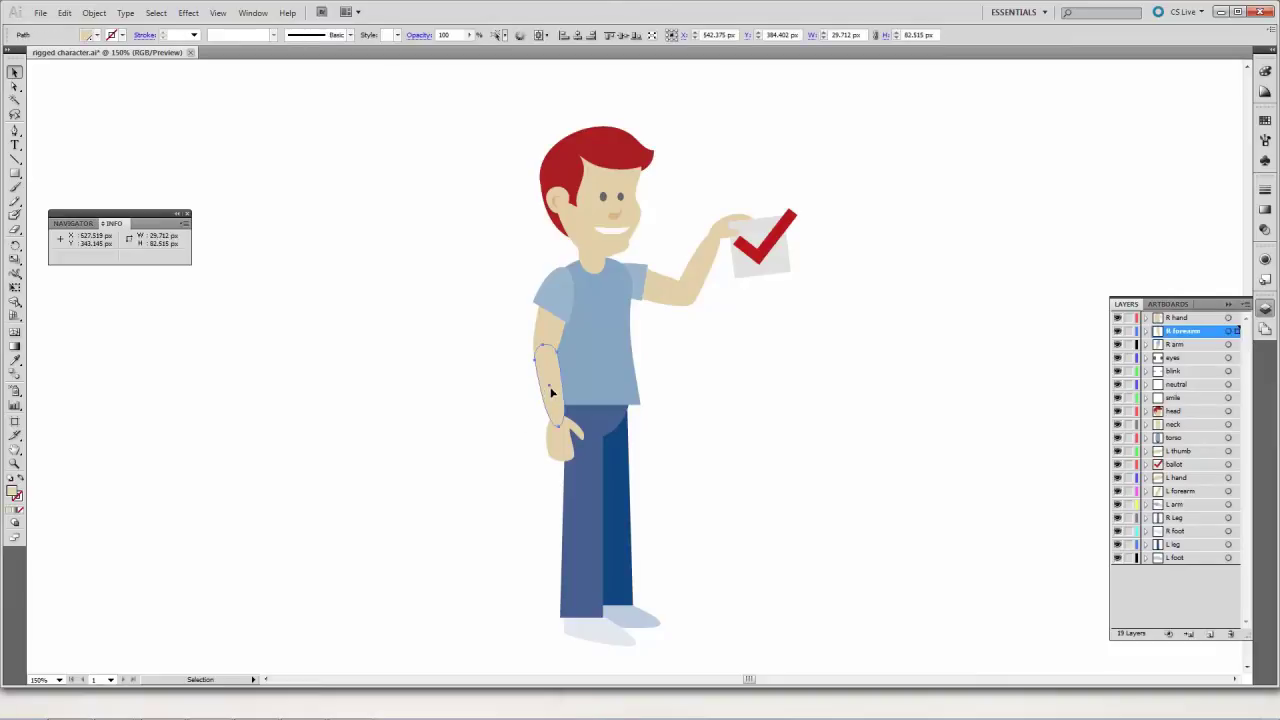
pyautogui.moveTo(551, 387); pyautogui.dragTo(484, 388)
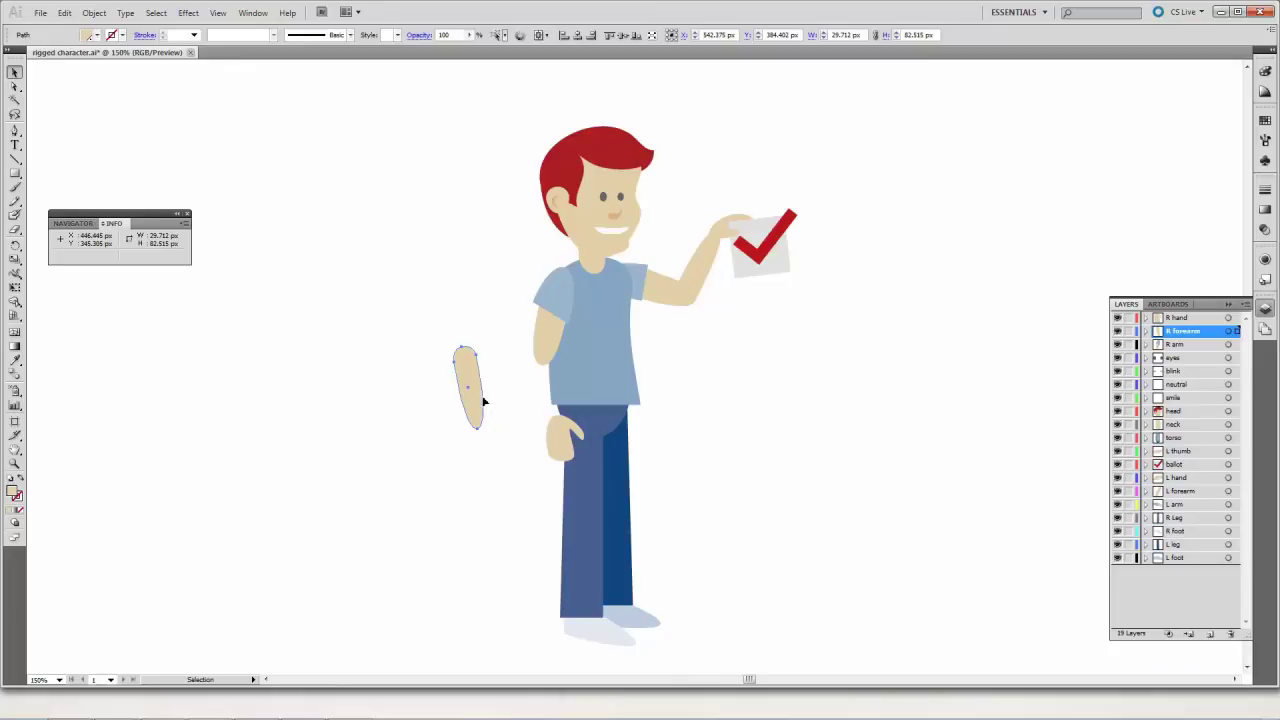
pyautogui.press('a')
pyautogui.hotkey('ctrl', 'z')
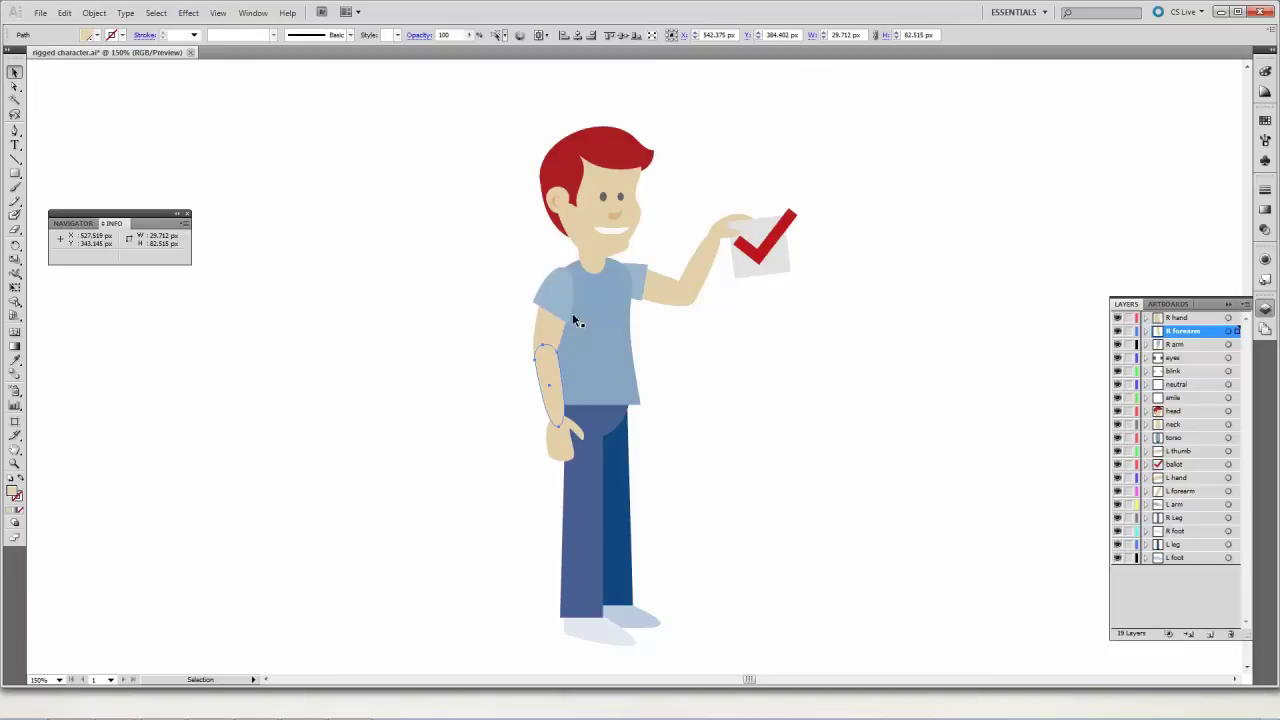
pyautogui.click(701, 374)
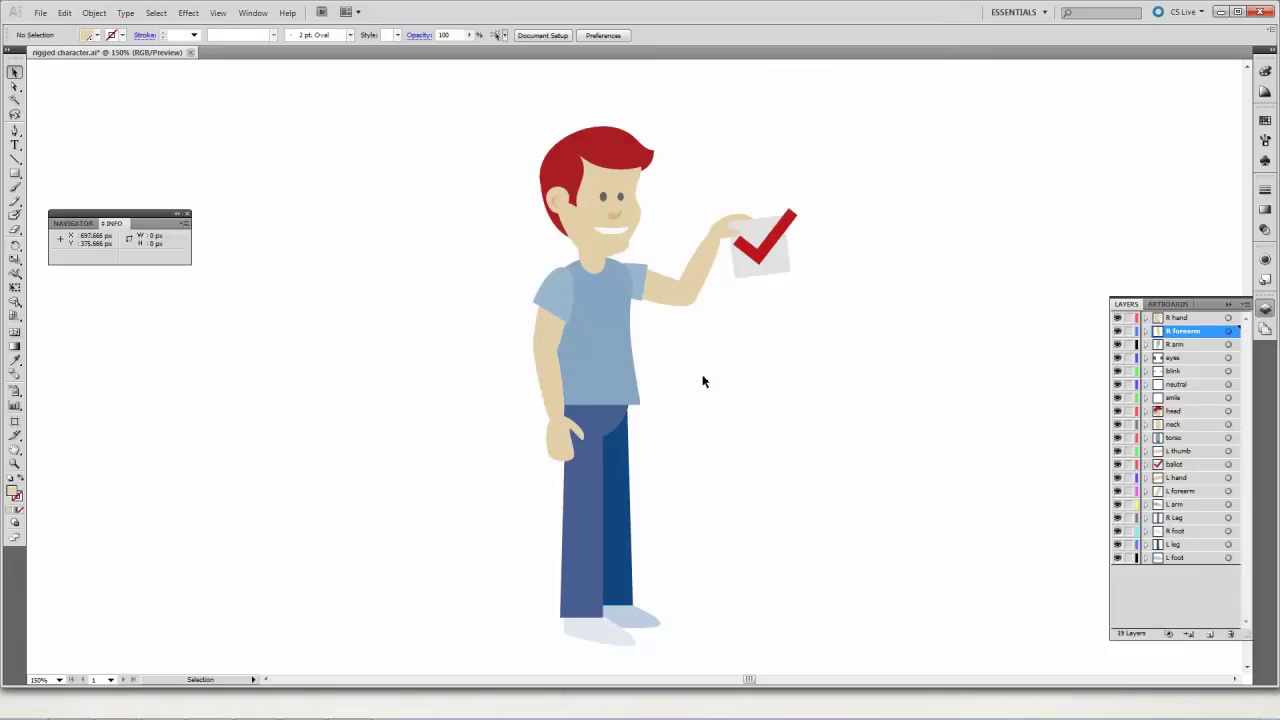
pyautogui.moveTo(280, 715)
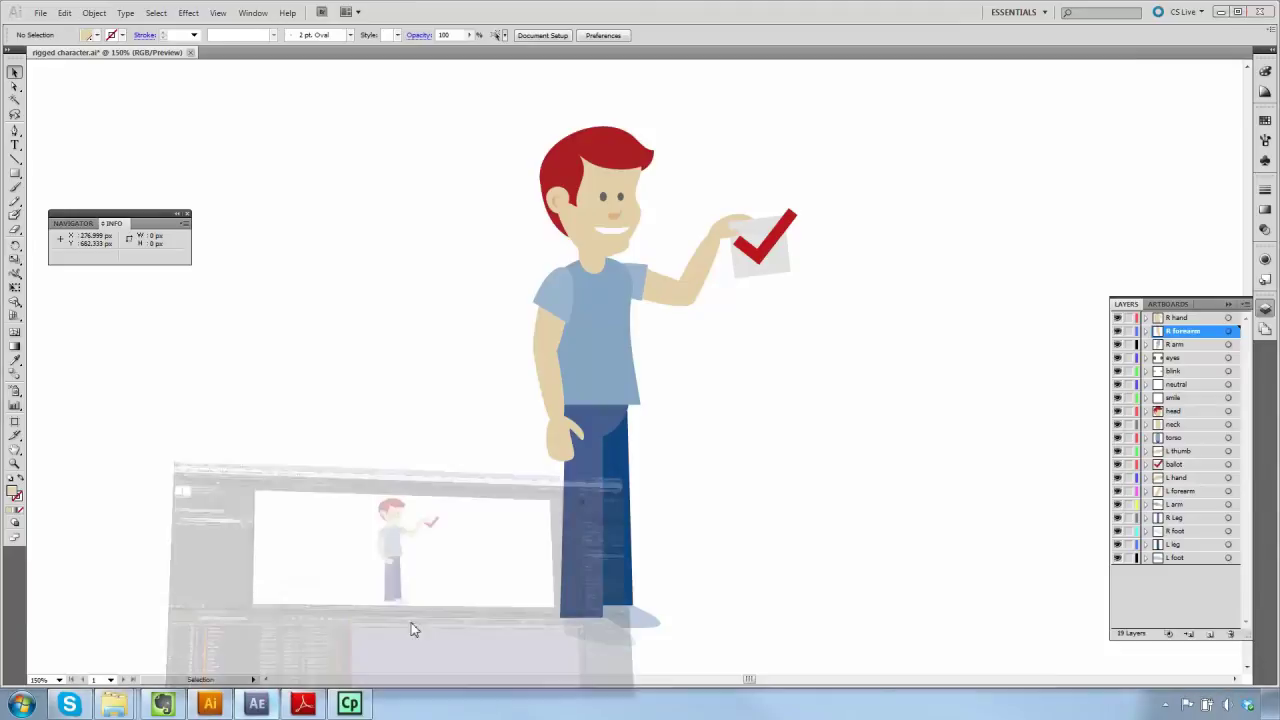
# Switch to After Effects and select the R forearm layer
pyautogui.click(409, 626)
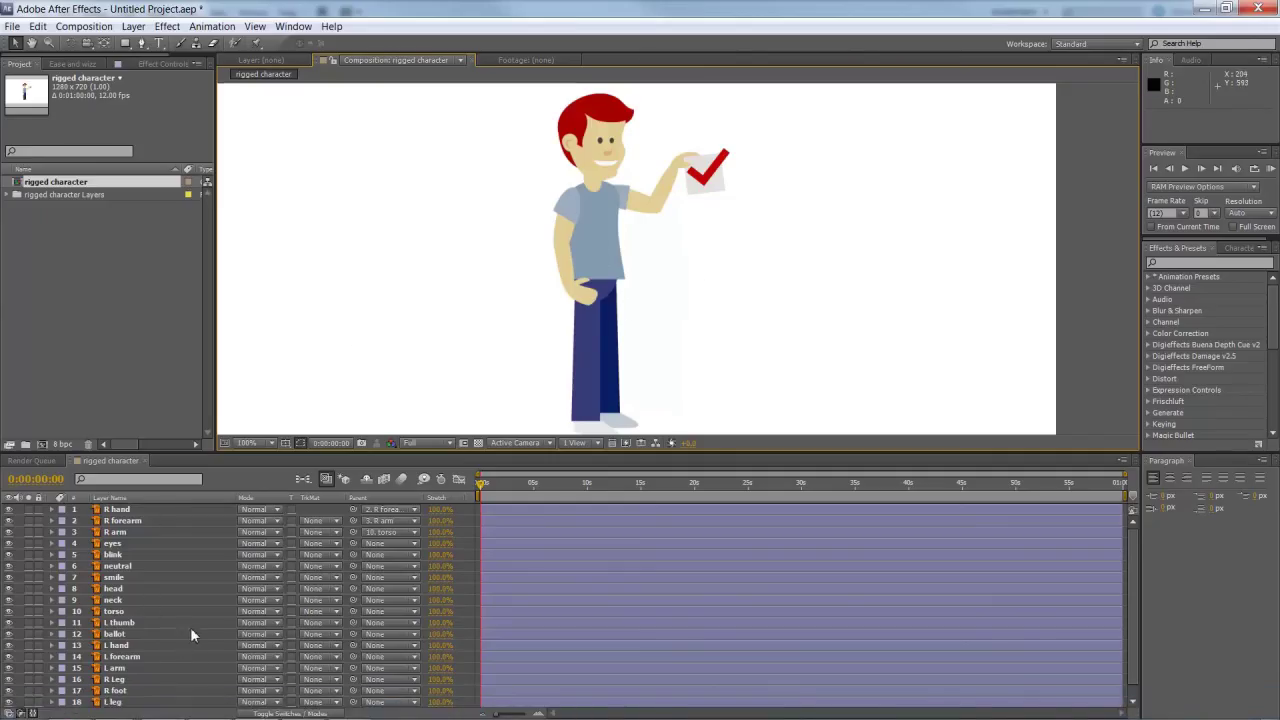
pyautogui.click(565, 268)
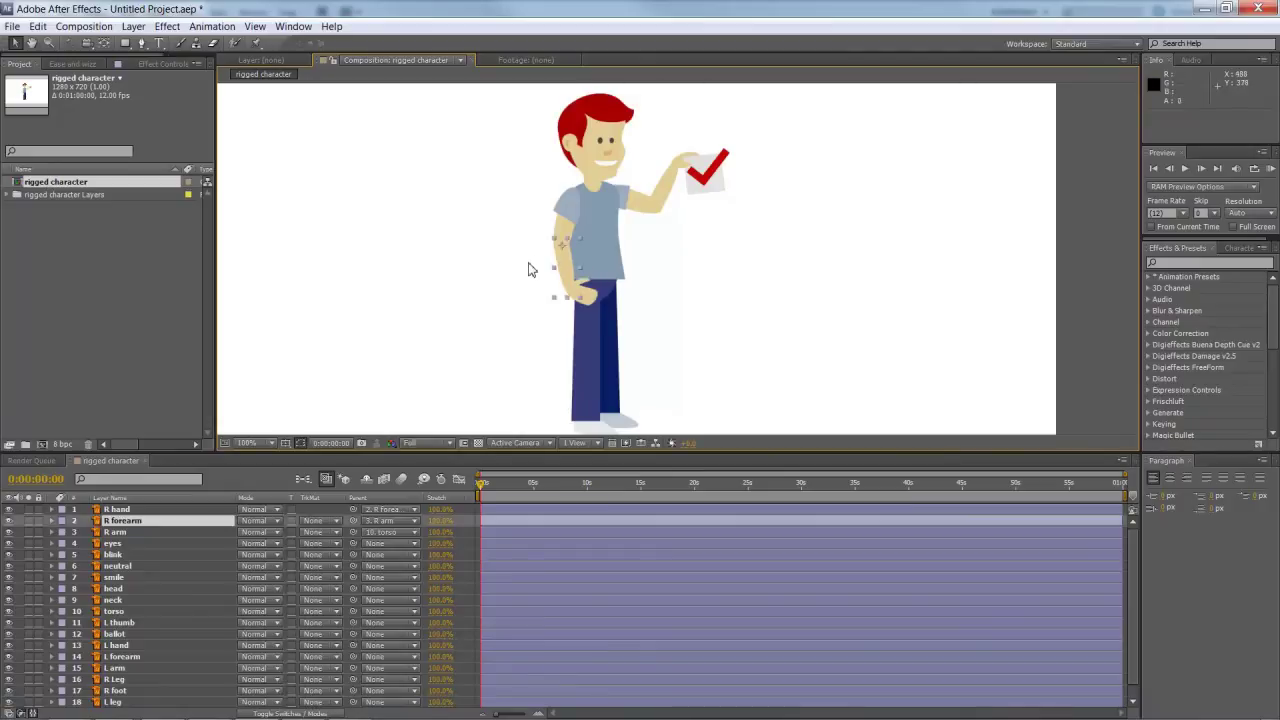
pyautogui.scroll(3, 530, 268)
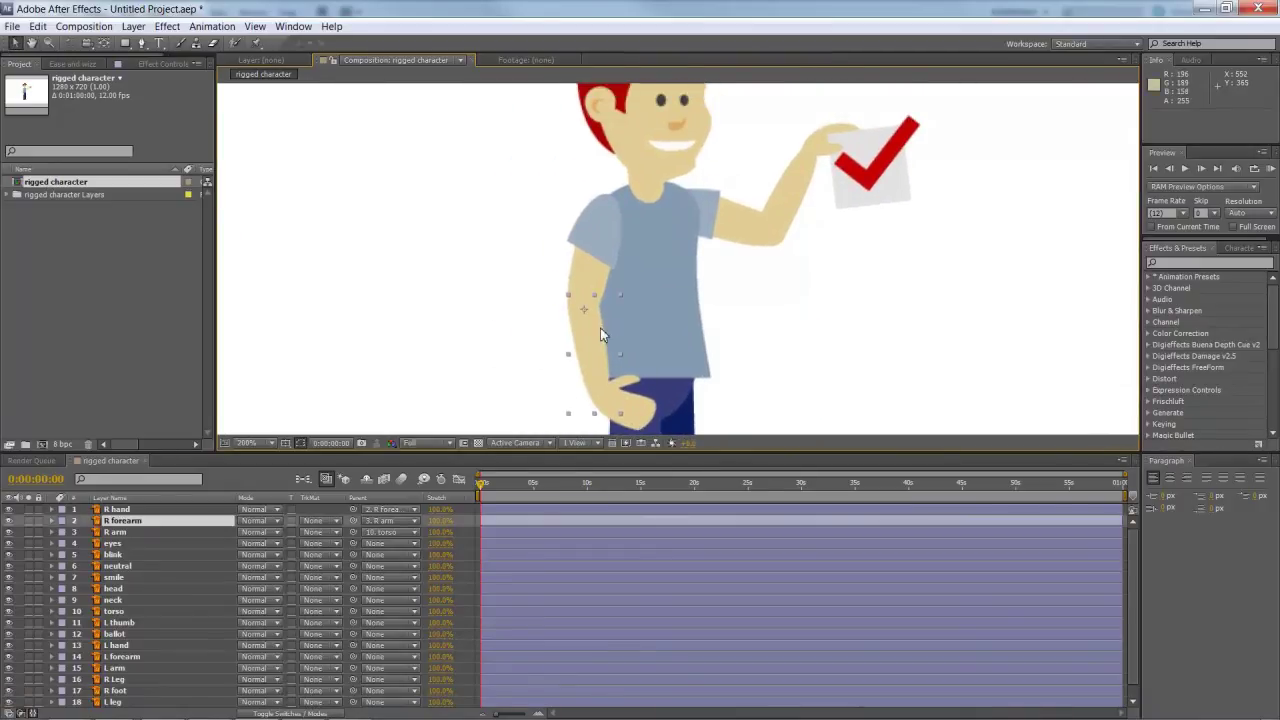
# Test rotating and moving the R forearm, undoing both to keep its original pose
pyautogui.press('w')
pyautogui.moveTo(597, 357); pyautogui.dragTo(608, 325)
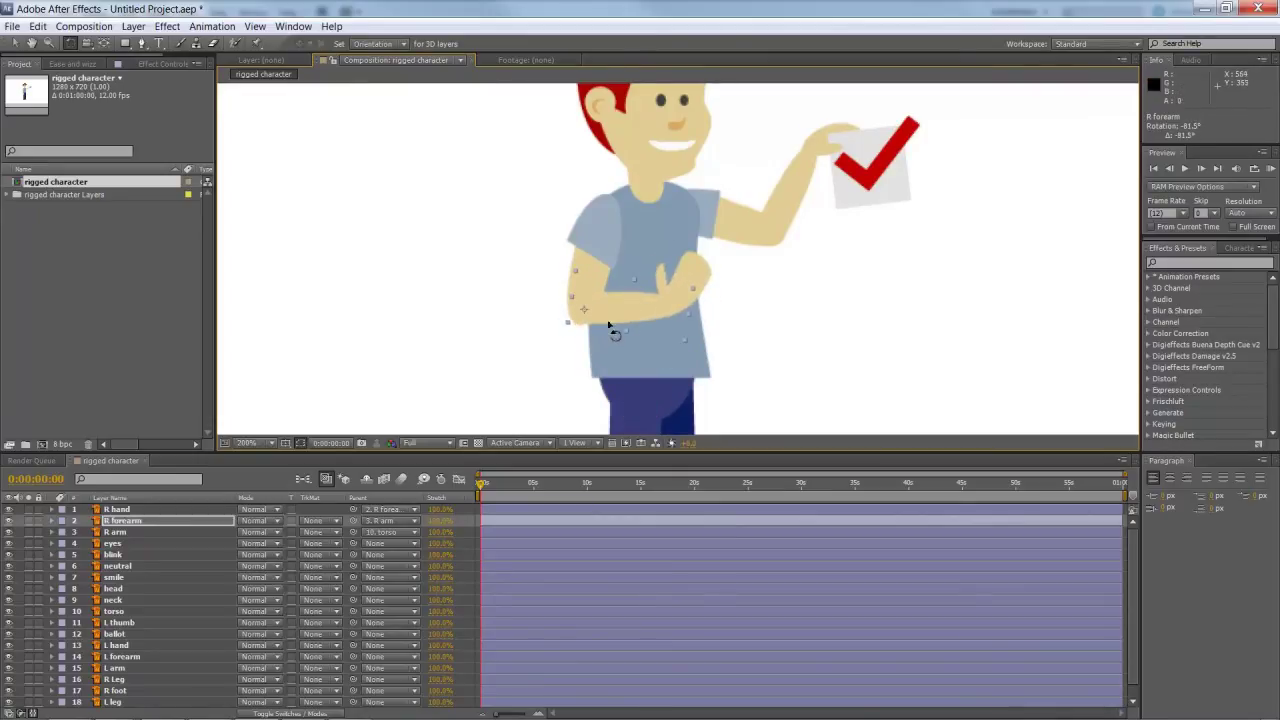
pyautogui.press('v')
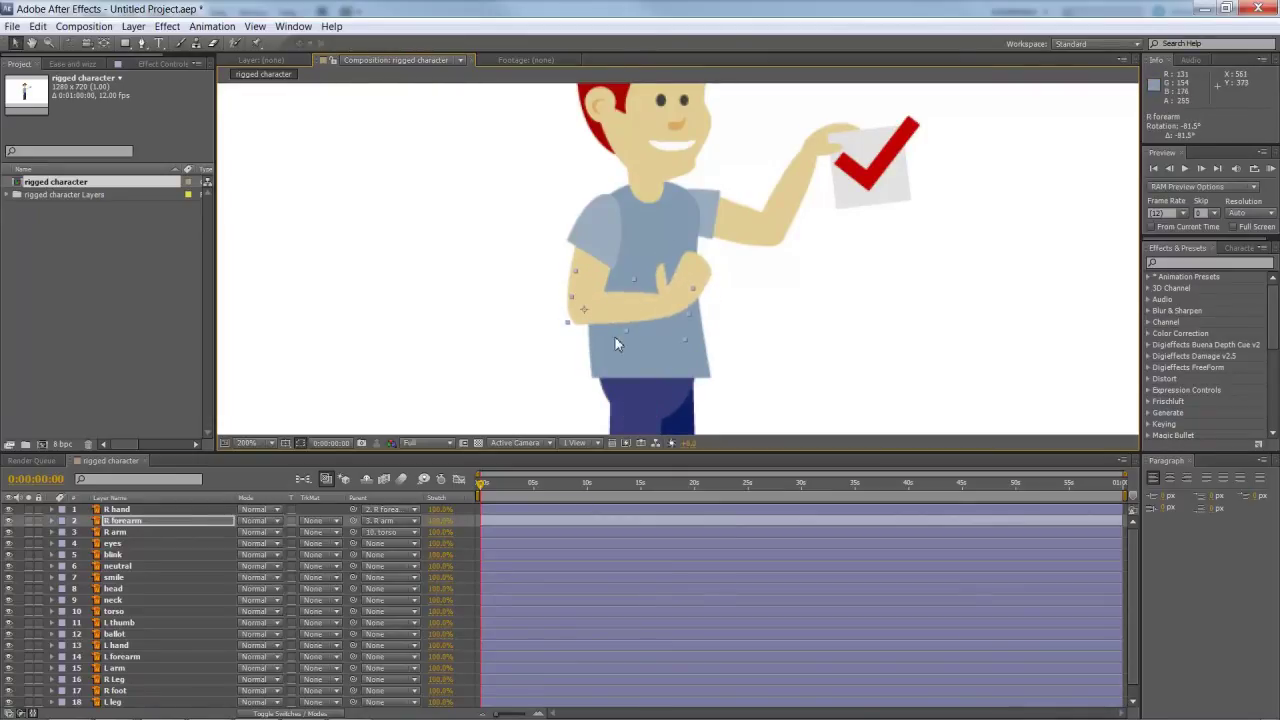
pyautogui.hotkey('ctrl', 'z')
pyautogui.moveTo(596, 325); pyautogui.dragTo(490, 298)
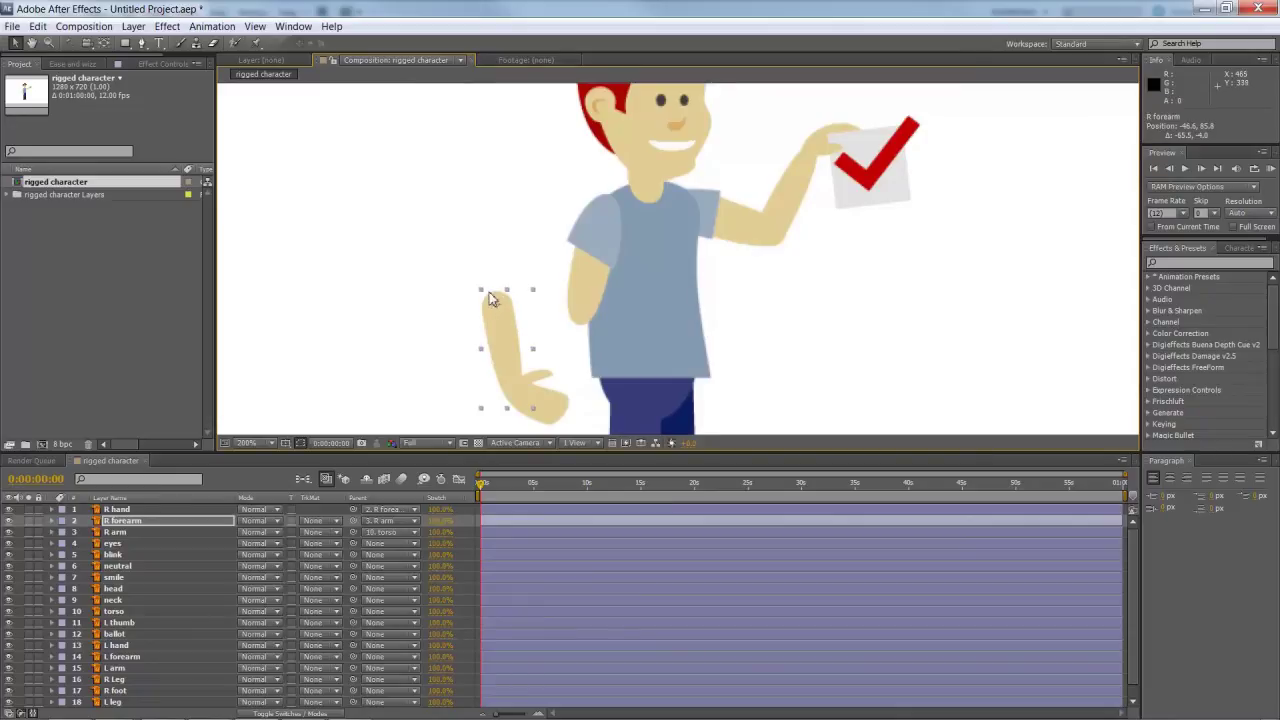
pyautogui.hotkey('ctrl', 'z')
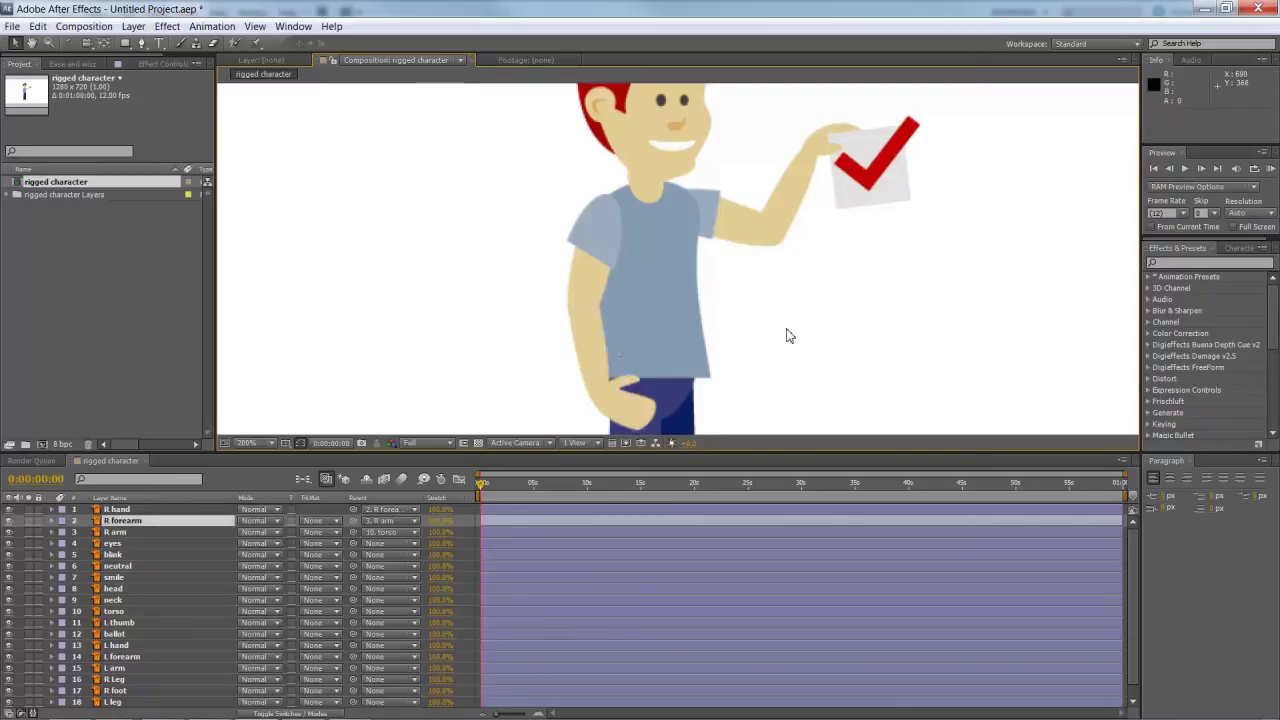
# Test dragging the R arm and toggling the blink eyes, leaving both unchanged
pyautogui.click(596, 288)
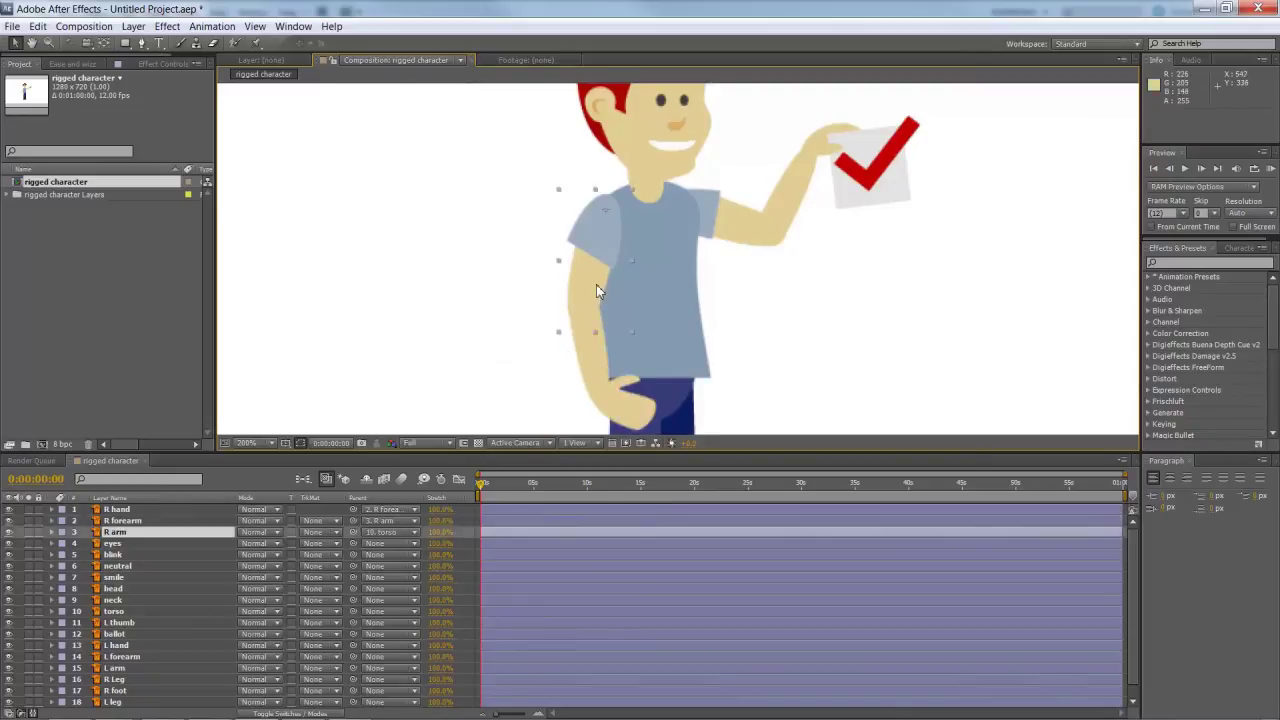
pyautogui.moveTo(591, 257); pyautogui.dragTo(524, 237)
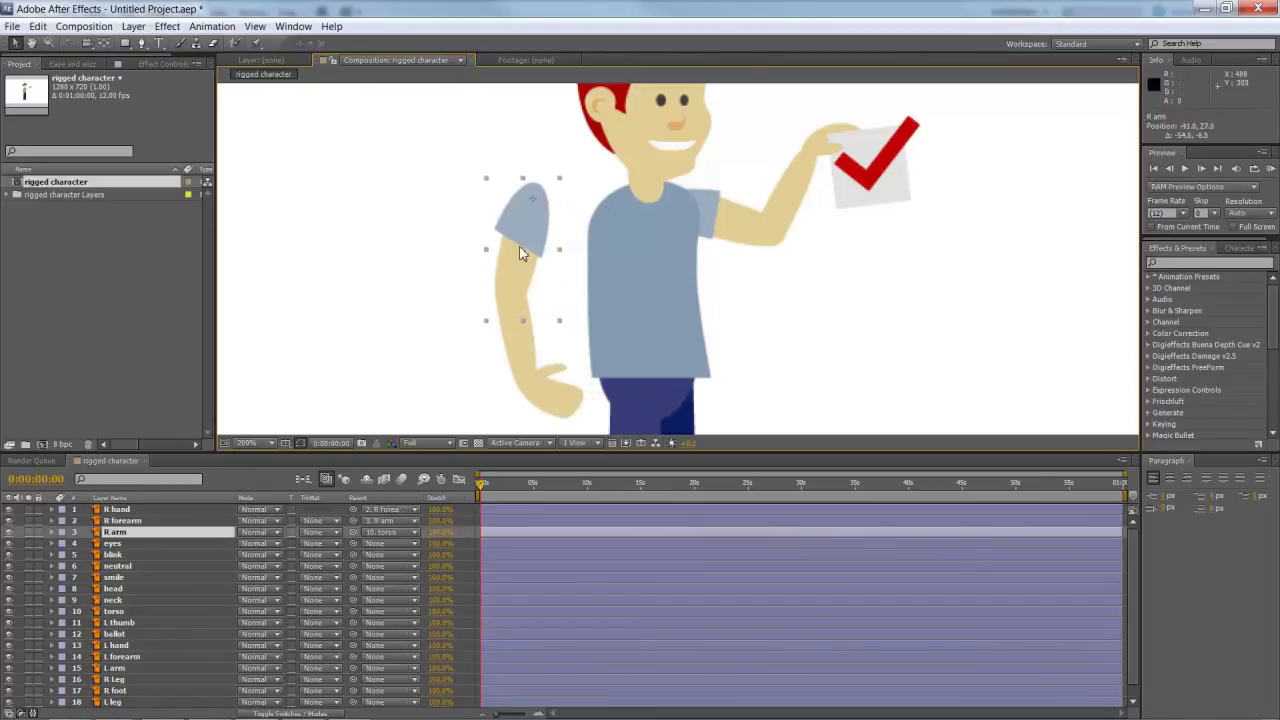
pyautogui.hotkey('ctrl', 'z')
pyautogui.moveTo(760, 318); pyautogui.dragTo(658, 318)
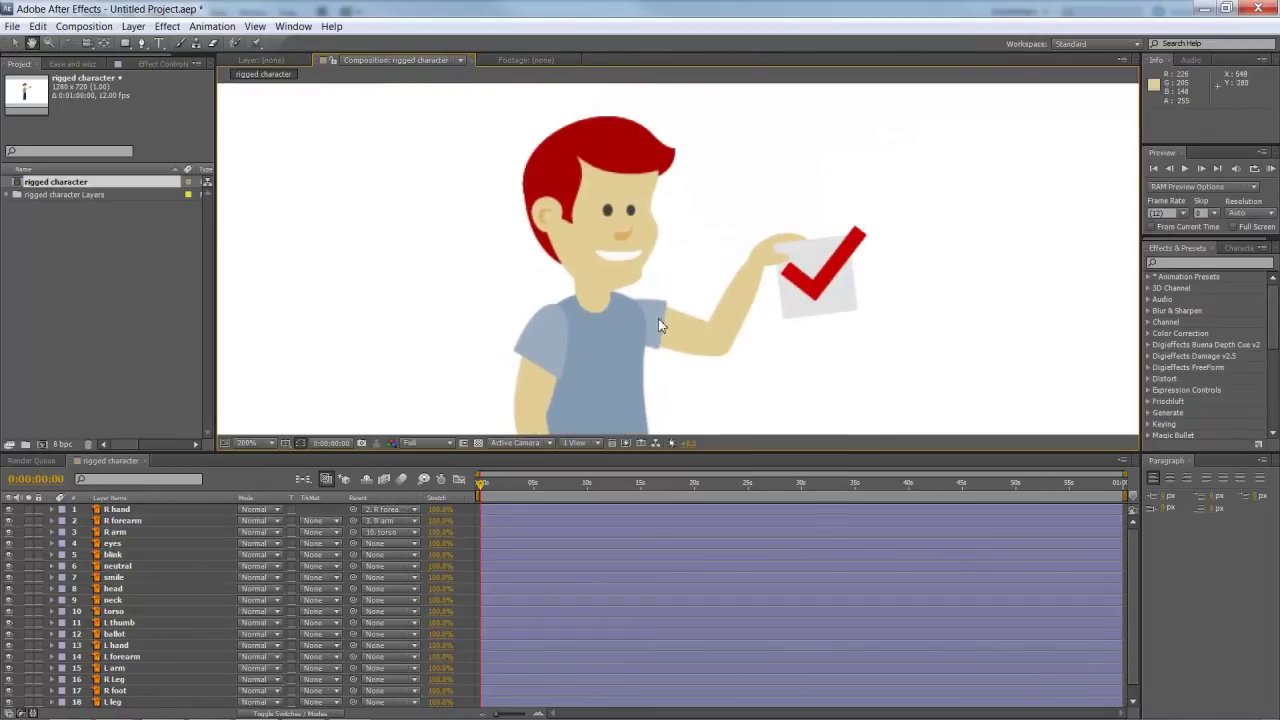
pyautogui.press('v')
pyautogui.click(8, 555)
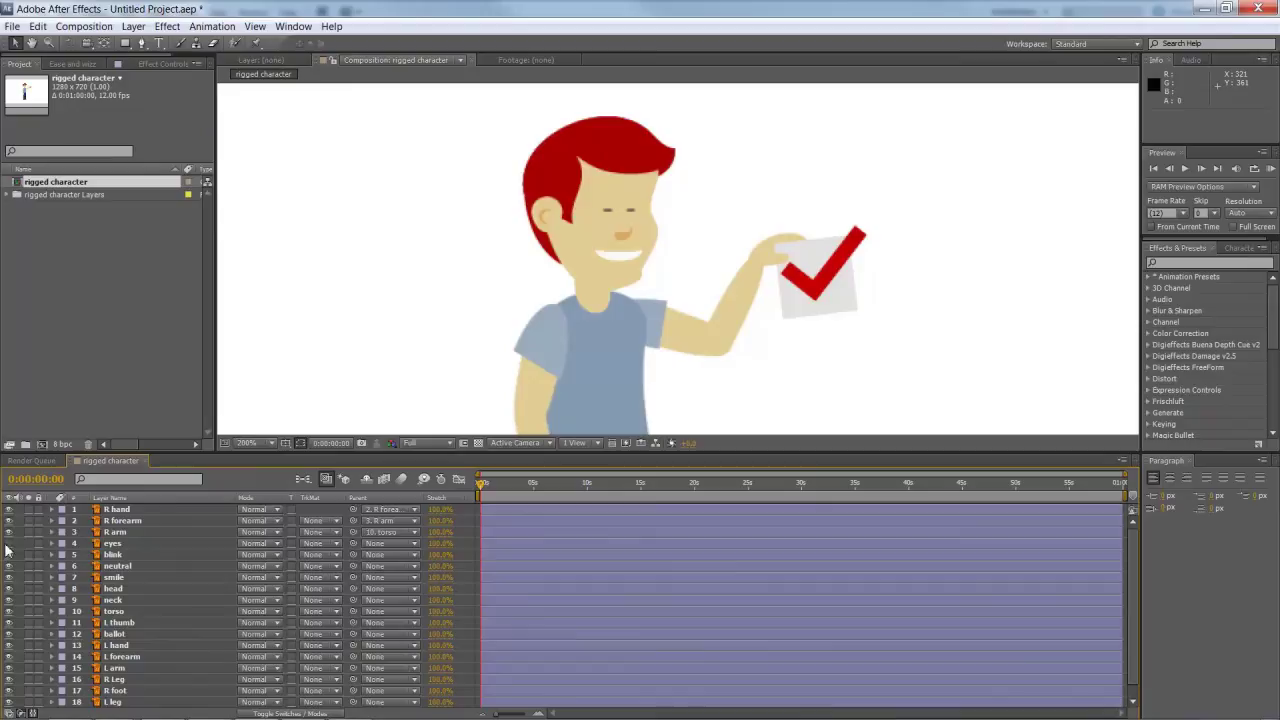
pyautogui.click(8, 555)
# Pan the view, reset the composition zoom to 100%, and return to Illustrator
pyautogui.press('h')
pyautogui.moveTo(600, 337); pyautogui.dragTo(578, 235)
pyautogui.scroll(-3, 578, 235)
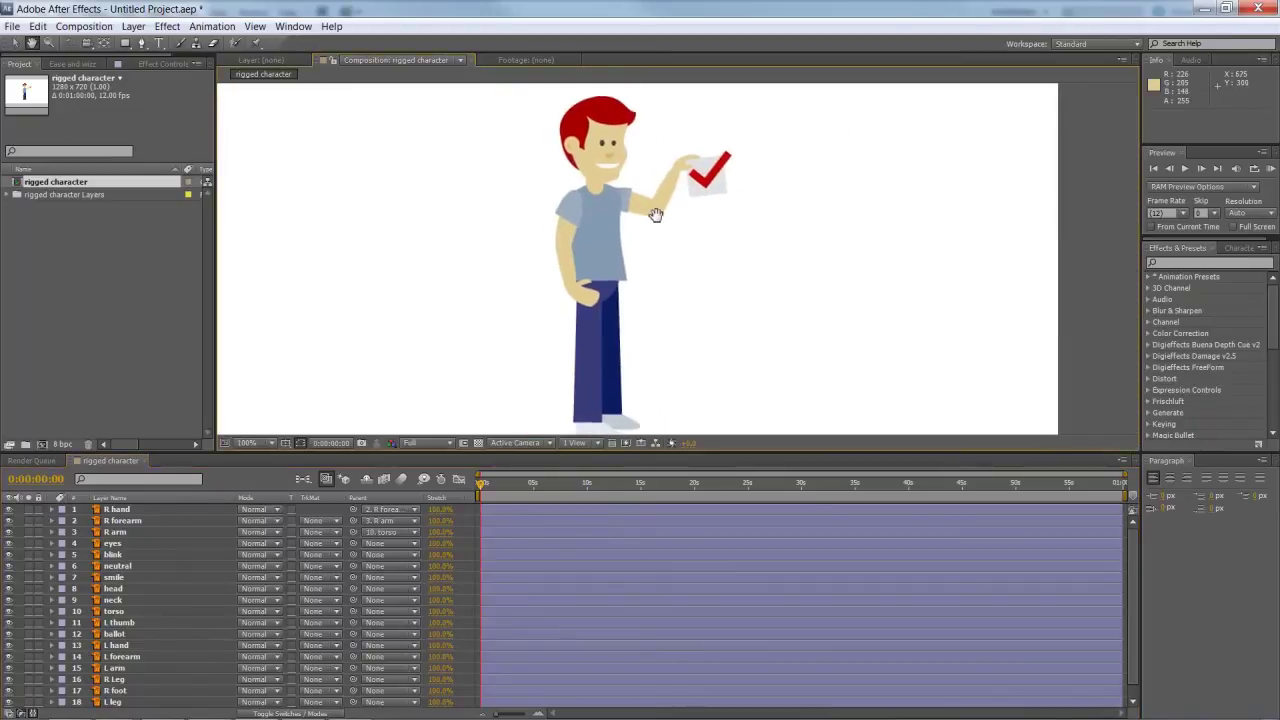
pyautogui.press('v')
pyautogui.press('/')
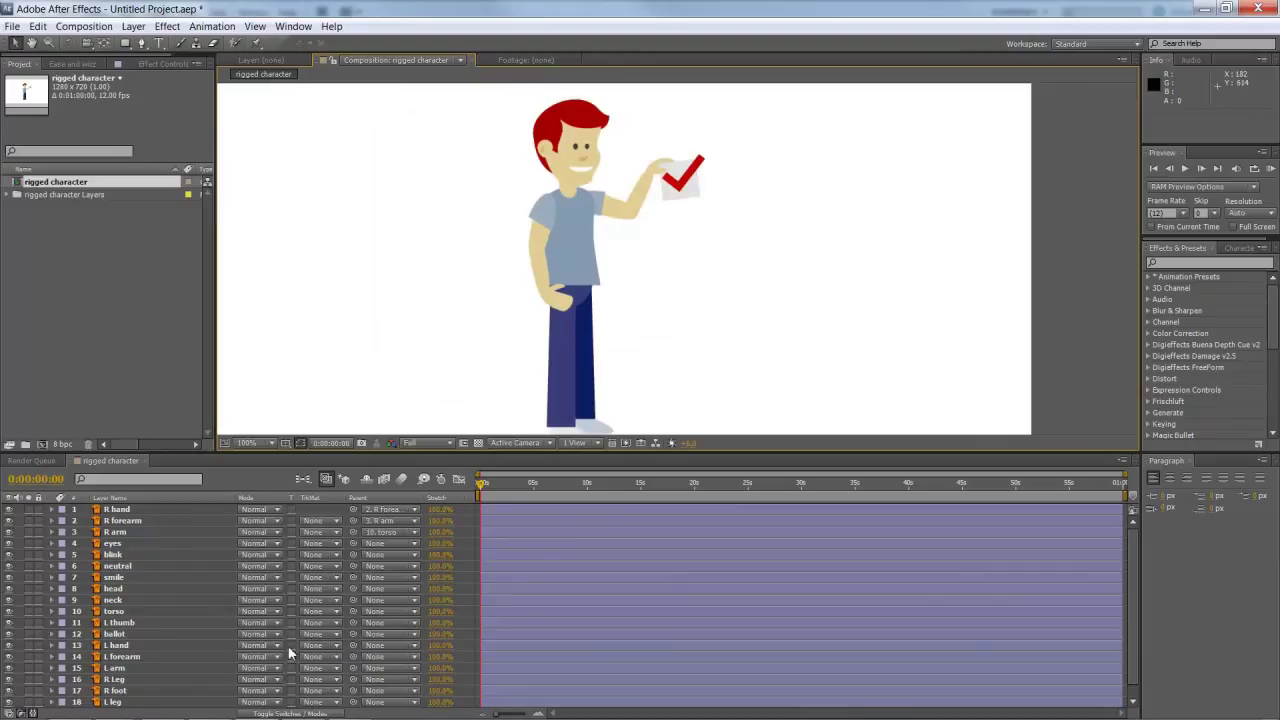
pyautogui.moveTo(282, 713)
pyautogui.click(210, 704)
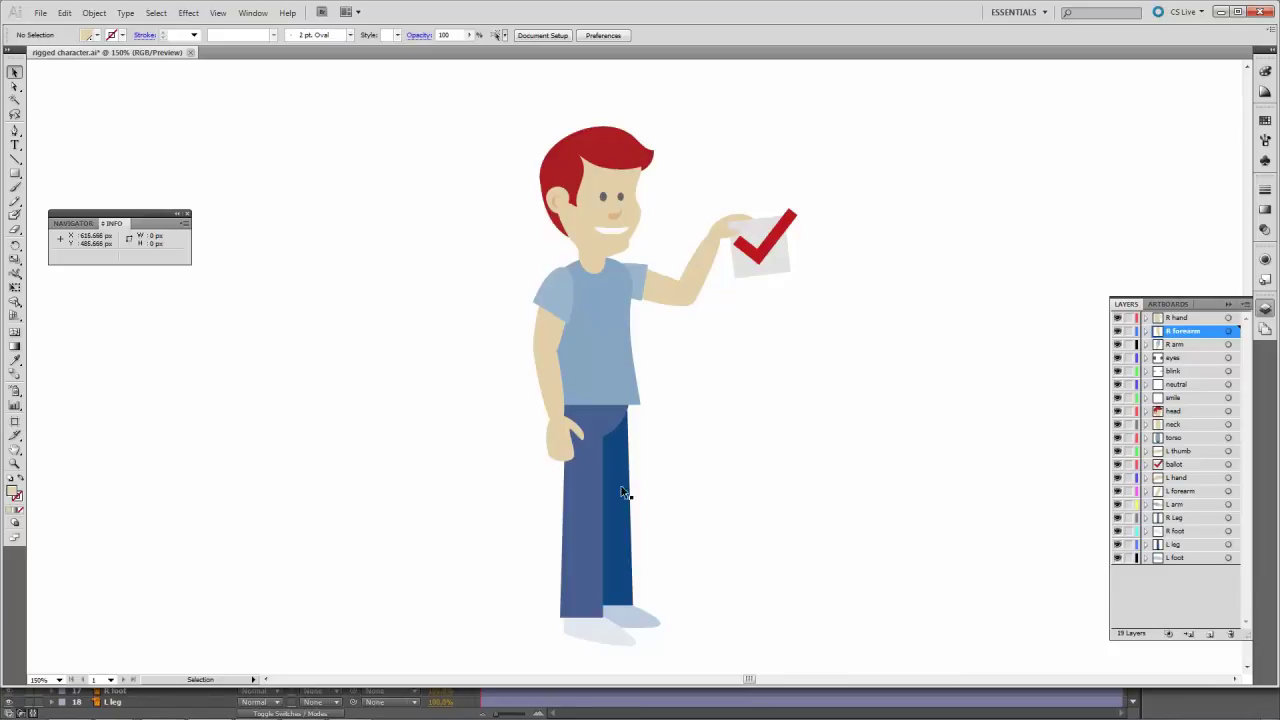
pyautogui.moveTo(621, 486); pyautogui.dragTo(710, 486)
pyautogui.click(851, 517)
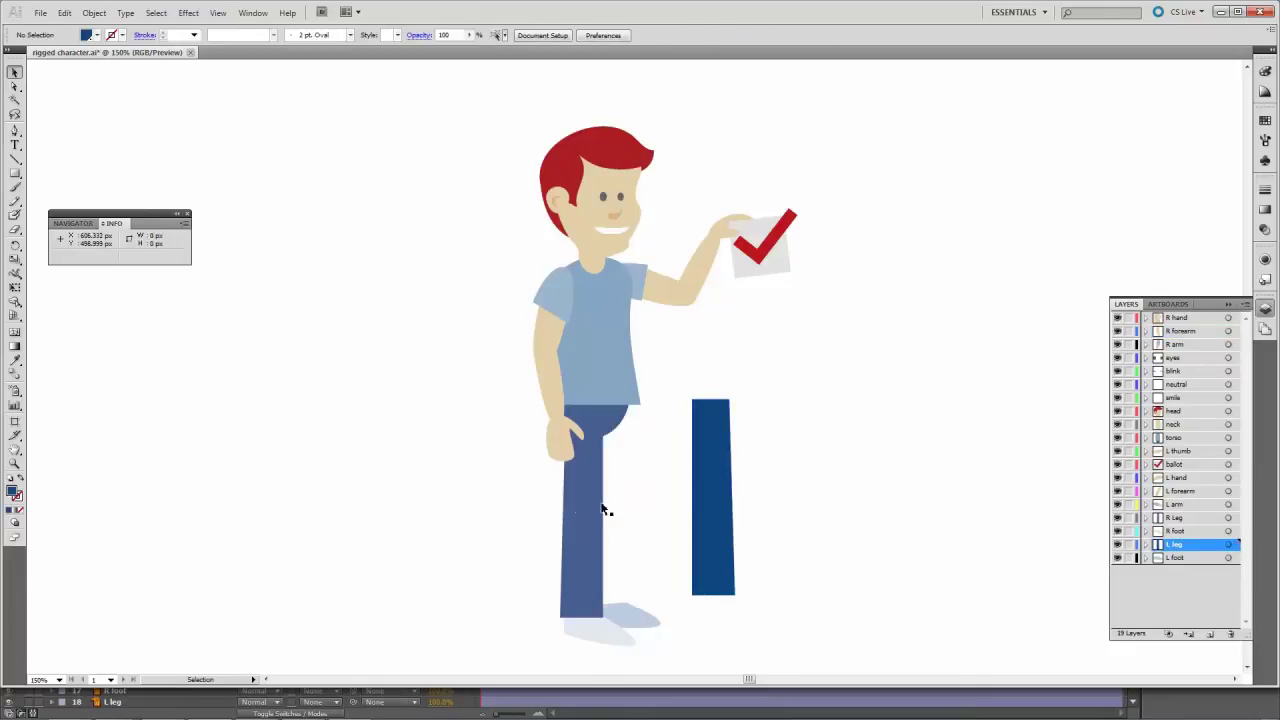
pyautogui.press('a')
pyautogui.hotkey('ctrl', 'z')
pyautogui.click(775, 545)
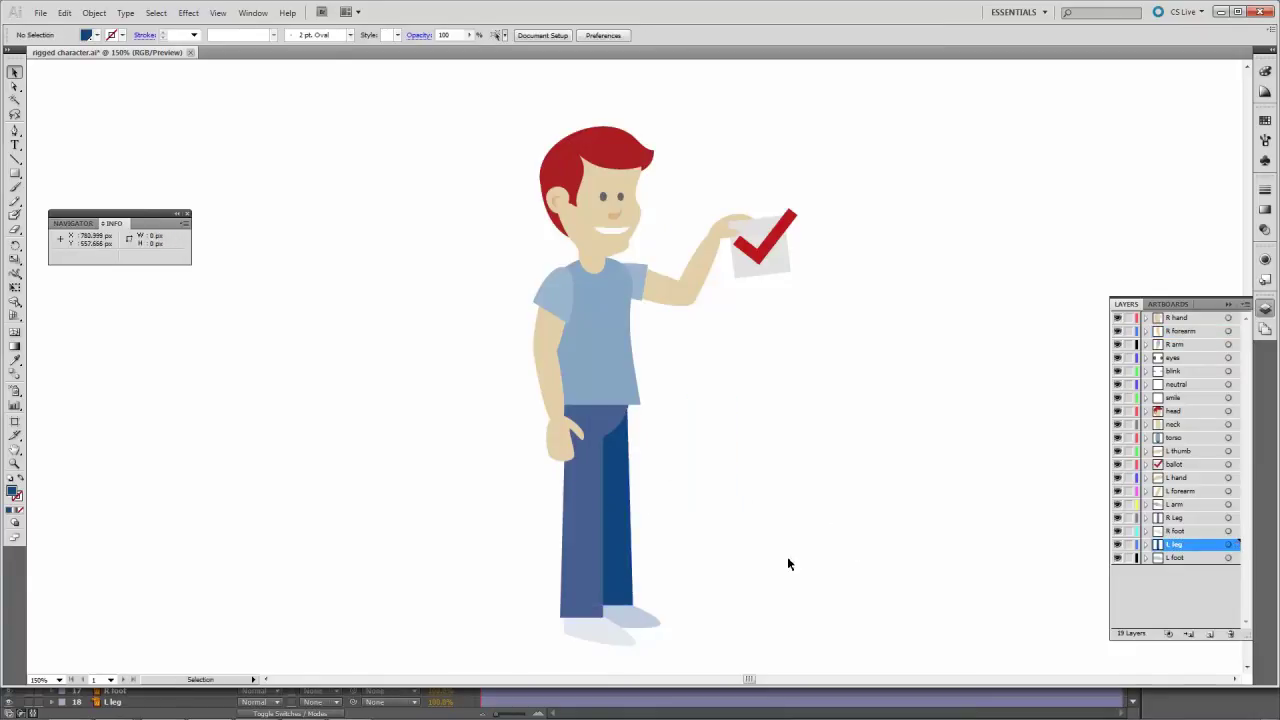
pyautogui.click(630, 566)
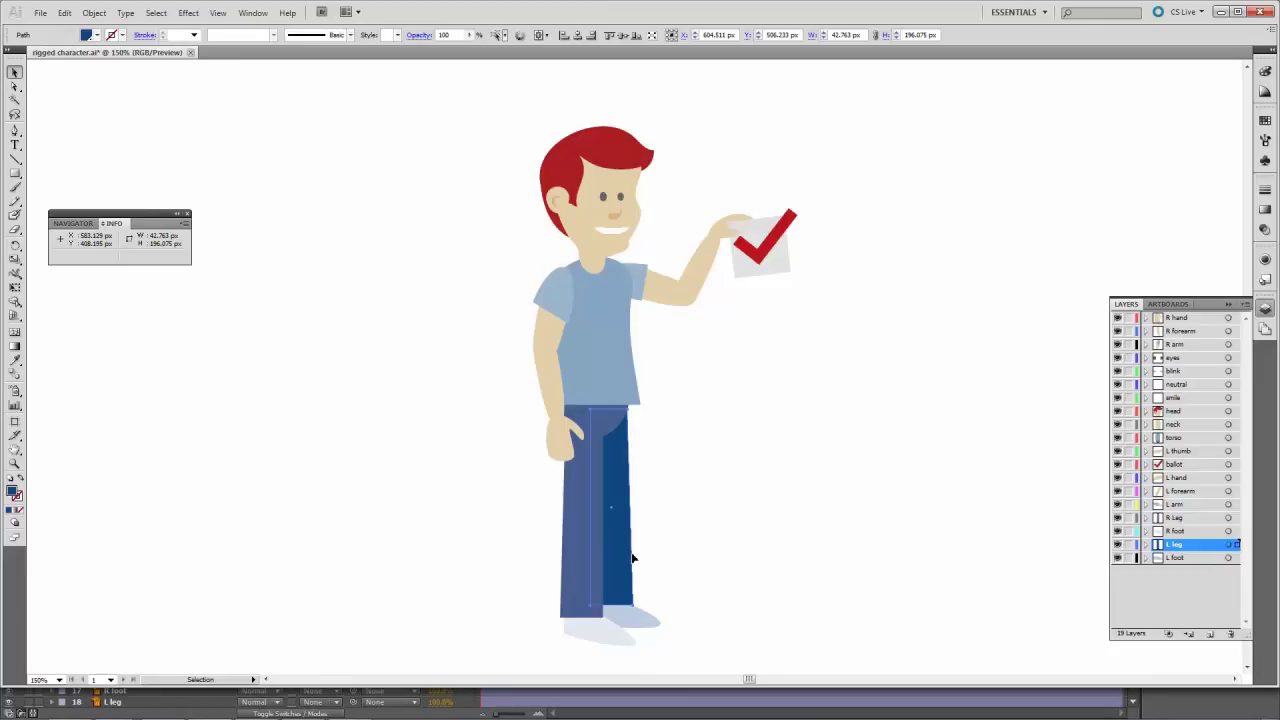
pyautogui.click(817, 528)
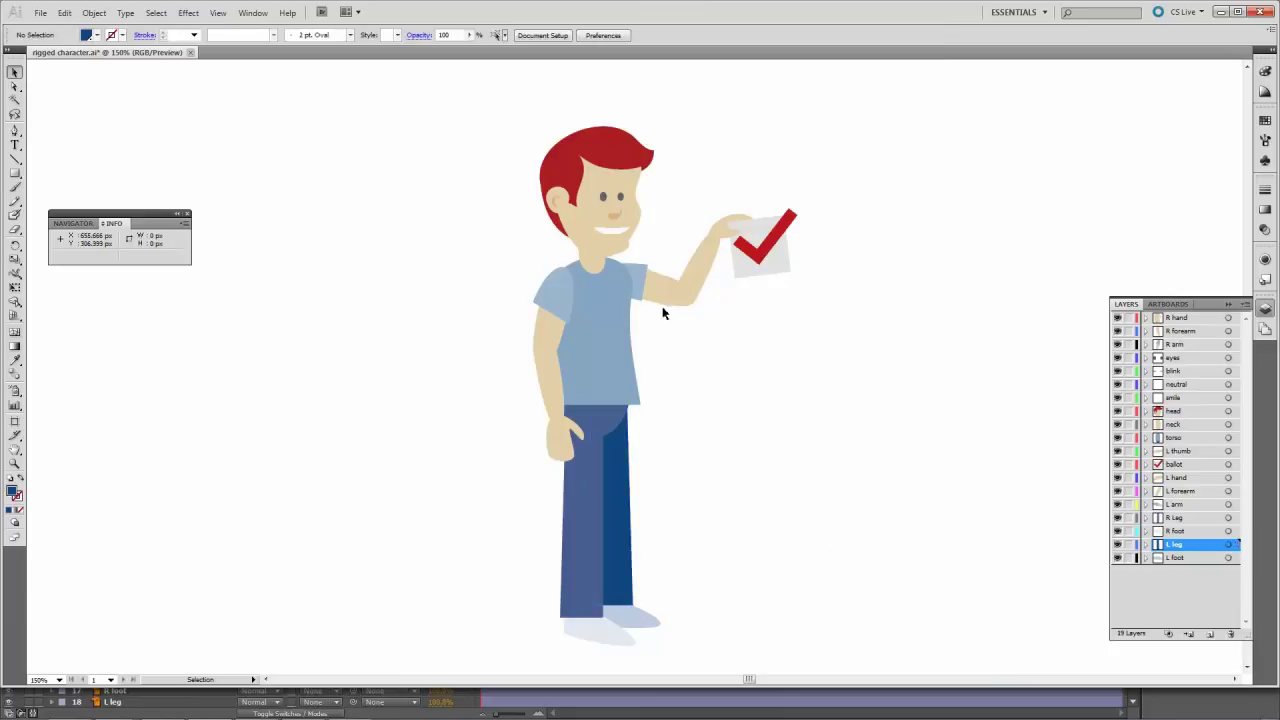